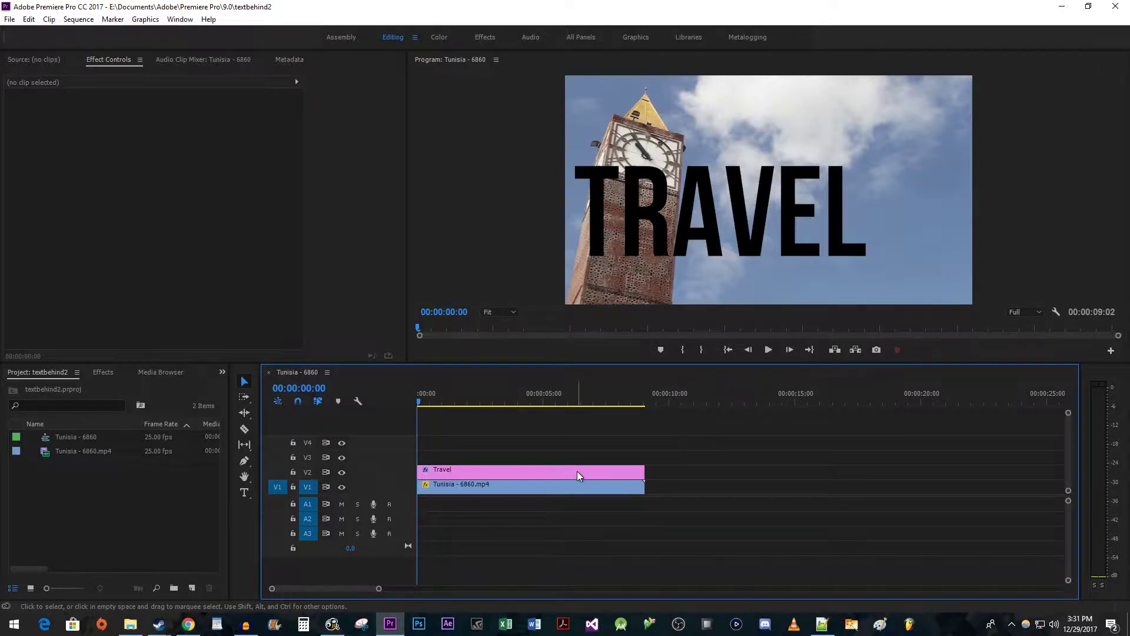
Step: Select the Travel text clip on V2 and scrub its frames in Effect Controls
{"action": "left_click", "coordinate": [577, 475]}
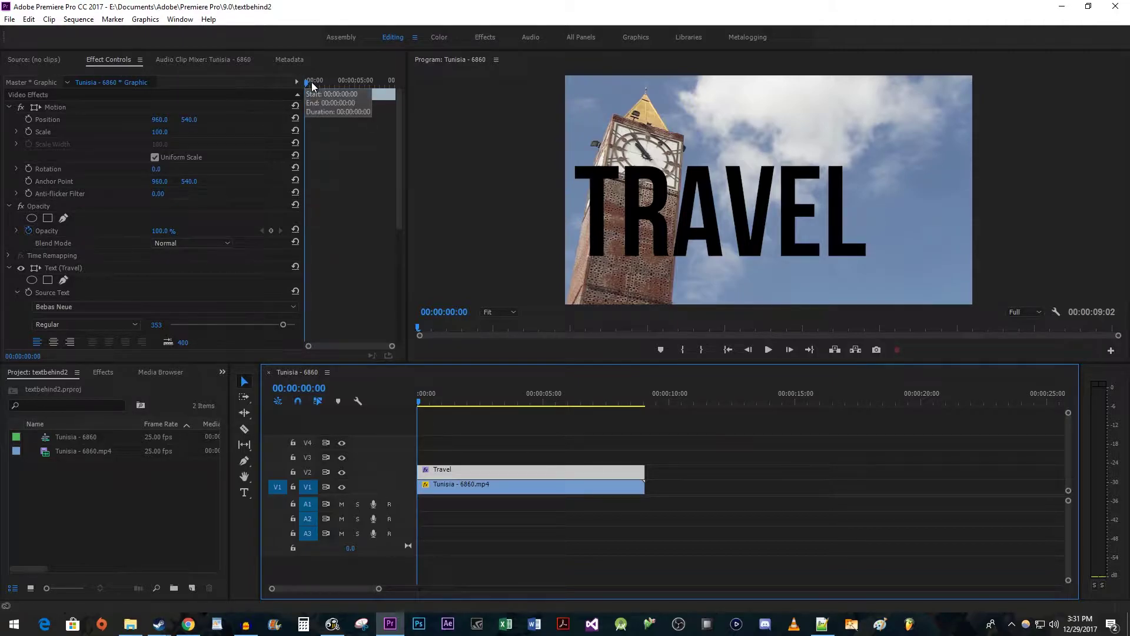
{"action": "left_click_drag", "start_coordinate": [312, 82], "coordinate": [304, 88]}
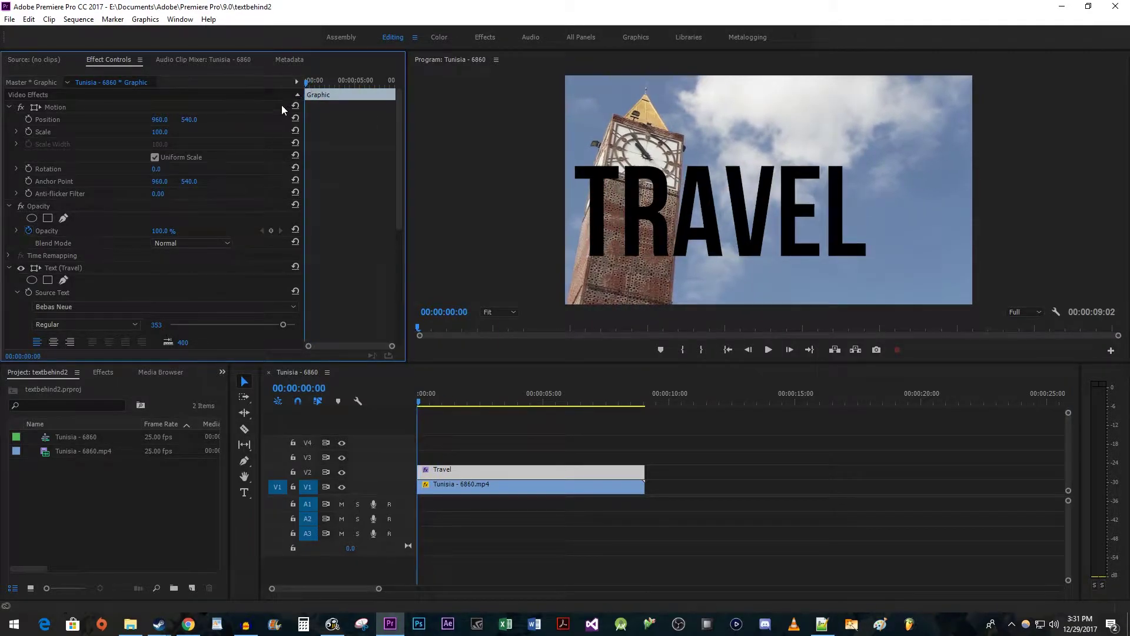
Step: Draw a closed free-draw bezier mask on the Travel text tracing the clock tower
{"action": "left_click", "coordinate": [66, 215]}
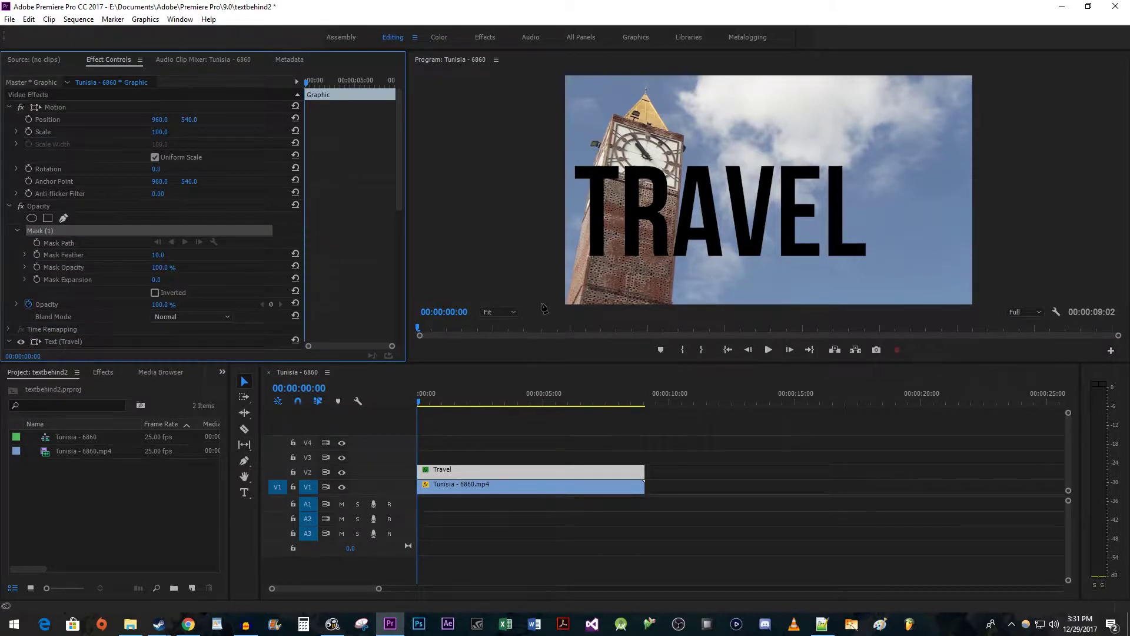
{"action": "left_click", "coordinate": [567, 305]}
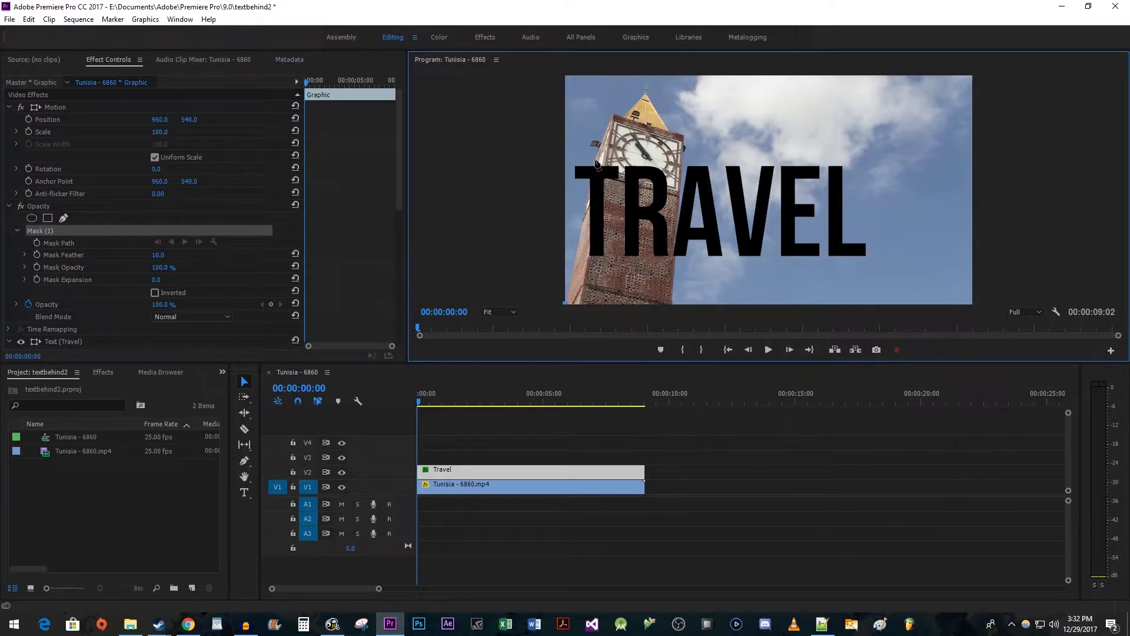
{"action": "left_click", "coordinate": [595, 164]}
{"action": "left_click", "coordinate": [613, 117]}
{"action": "left_click", "coordinate": [685, 137]}
{"action": "left_click", "coordinate": [673, 305]}
{"action": "left_click", "coordinate": [566, 306]}
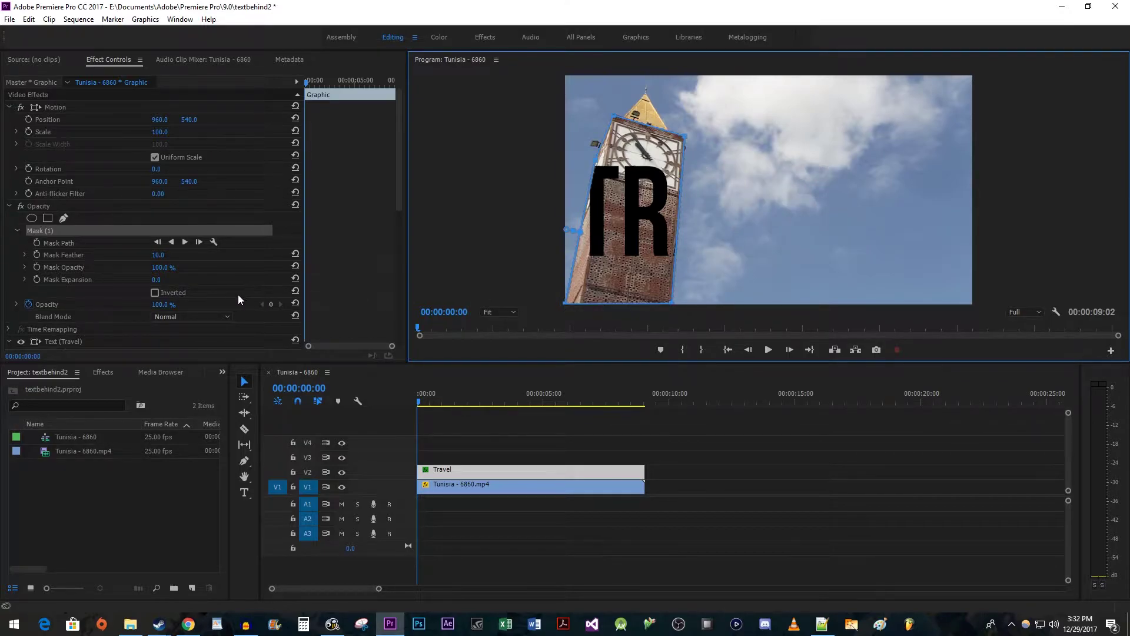
Step: Invert Mask (1), scrub ahead to check it, and return to the clip start
{"action": "left_click", "coordinate": [178, 294]}
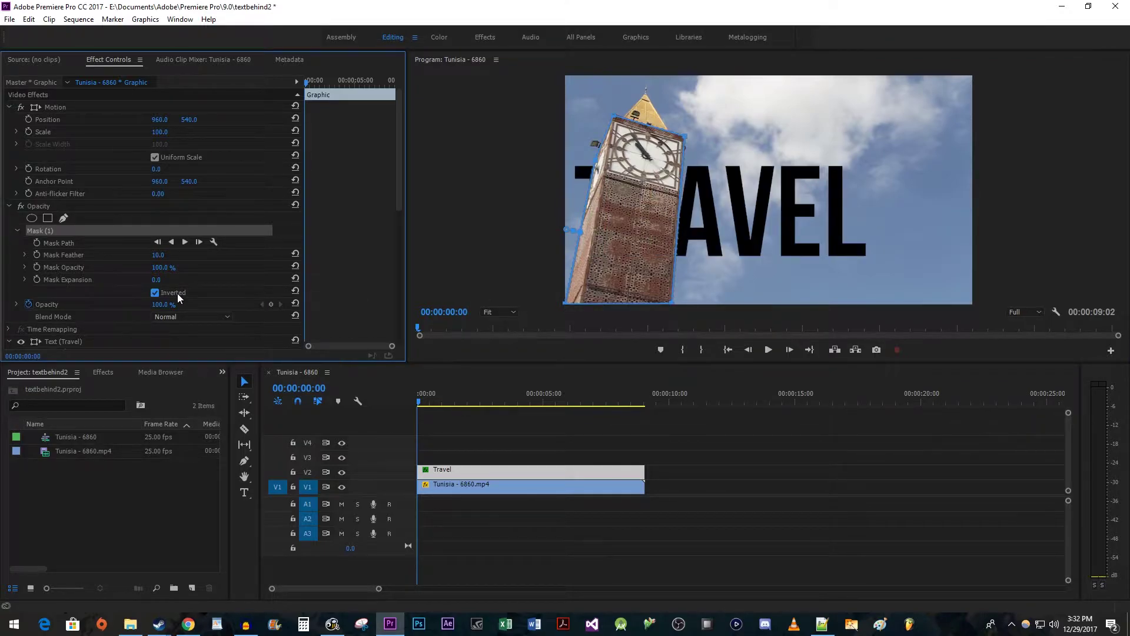
{"action": "left_click_drag", "start_coordinate": [309, 82], "coordinate": [345, 95]}
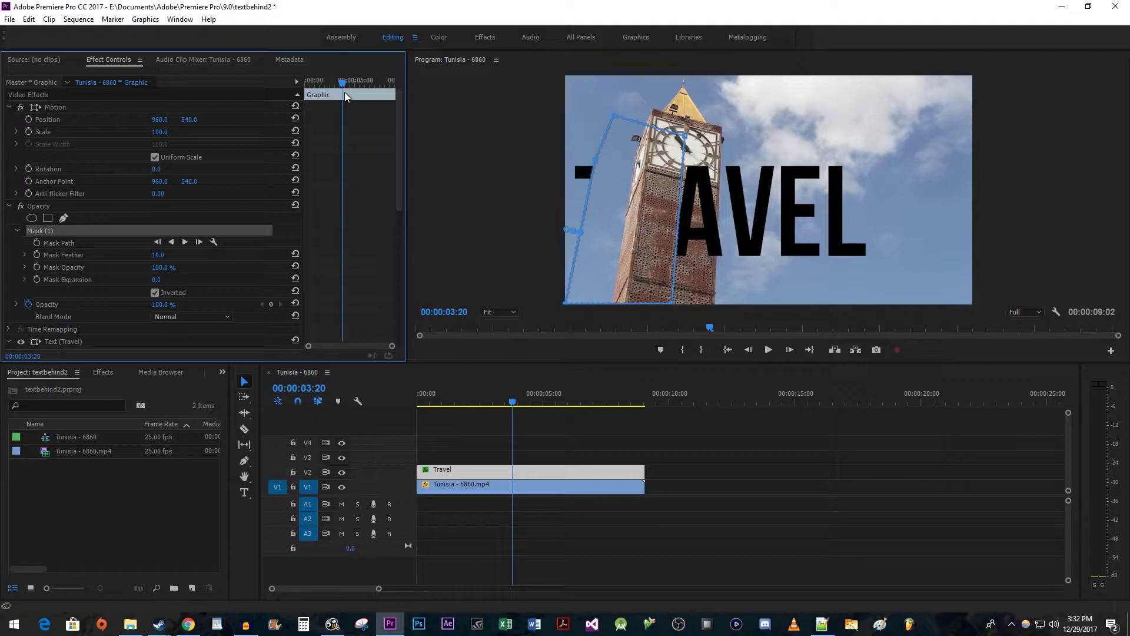
{"action": "left_click_drag", "start_coordinate": [343, 82], "coordinate": [302, 80]}
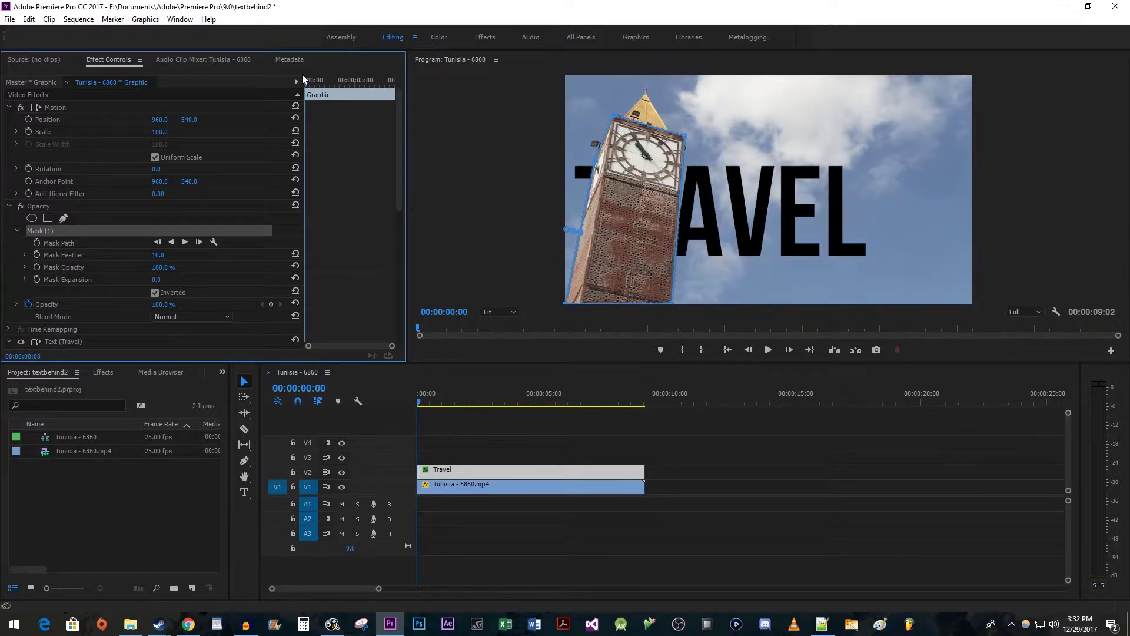
Step: Keyframe the Mask Path, then move and reshape the mask onto the tower at clip end
{"action": "left_click", "coordinate": [38, 242]}
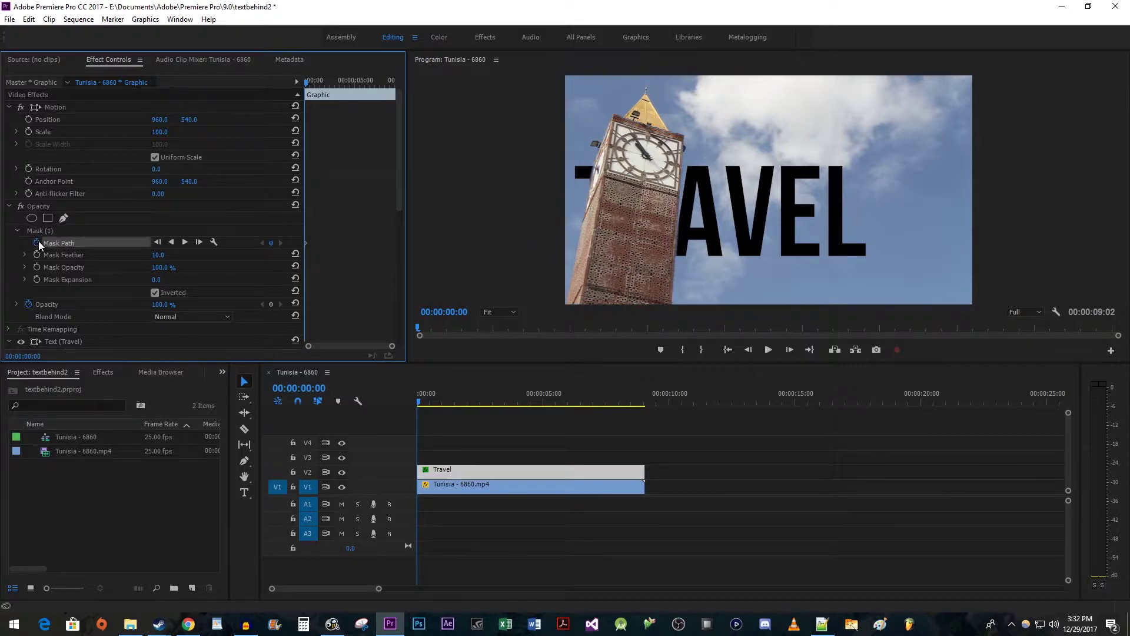
{"action": "left_click_drag", "start_coordinate": [305, 82], "coordinate": [401, 83]}
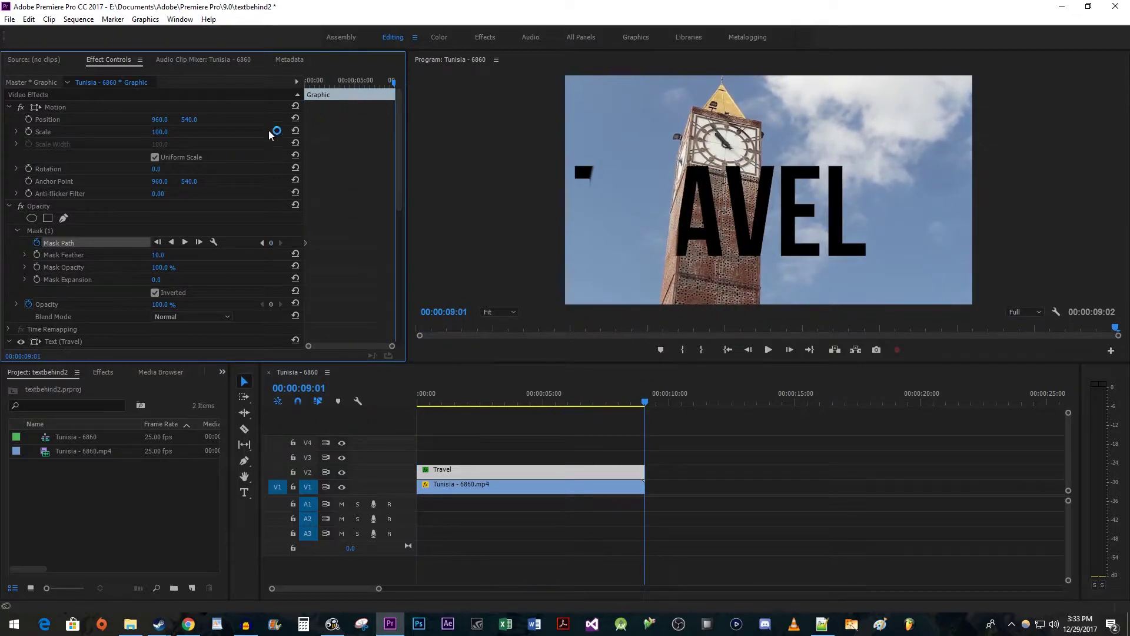
{"action": "left_click", "coordinate": [52, 232]}
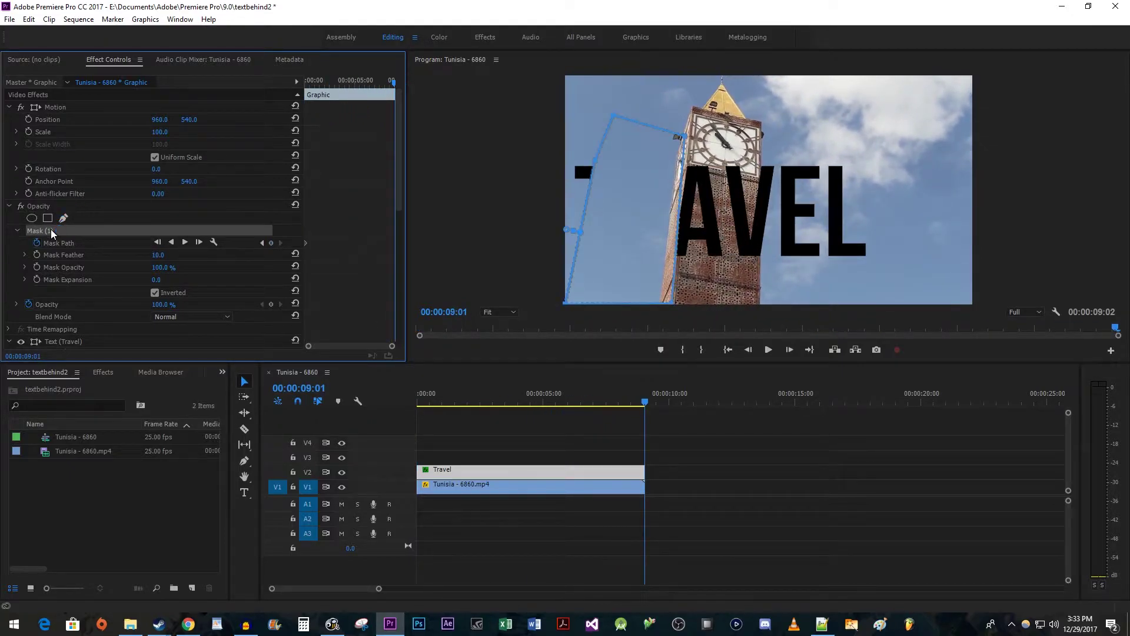
{"action": "left_click_drag", "start_coordinate": [629, 206], "coordinate": [709, 192]}
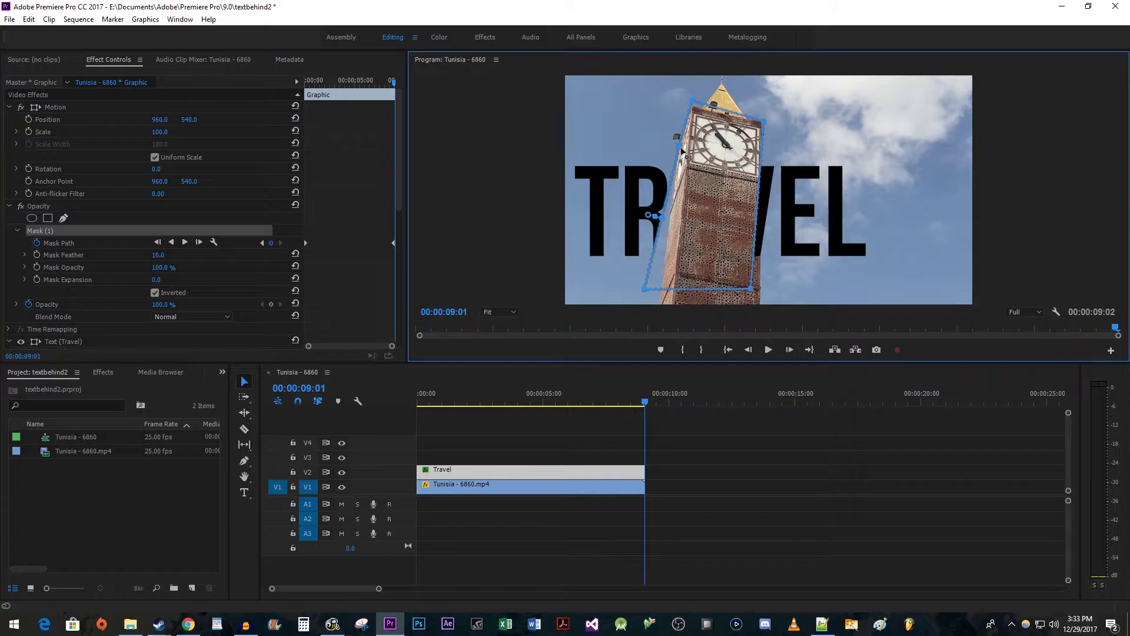
{"action": "left_click_drag", "start_coordinate": [646, 289], "coordinate": [659, 304]}
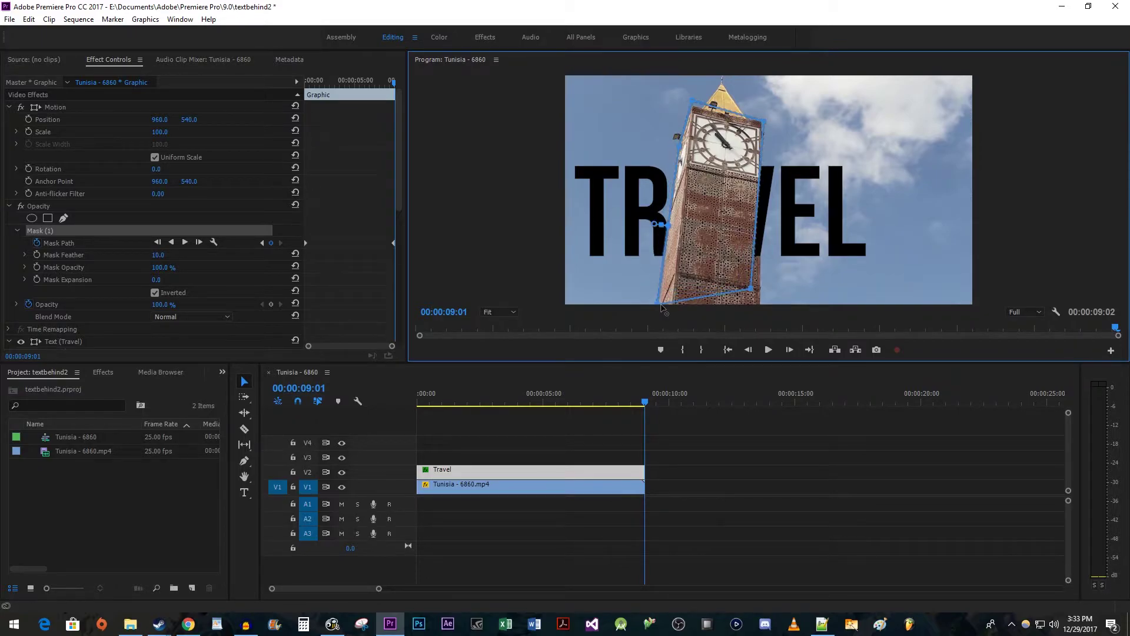
{"action": "left_click_drag", "start_coordinate": [751, 289], "coordinate": [761, 304]}
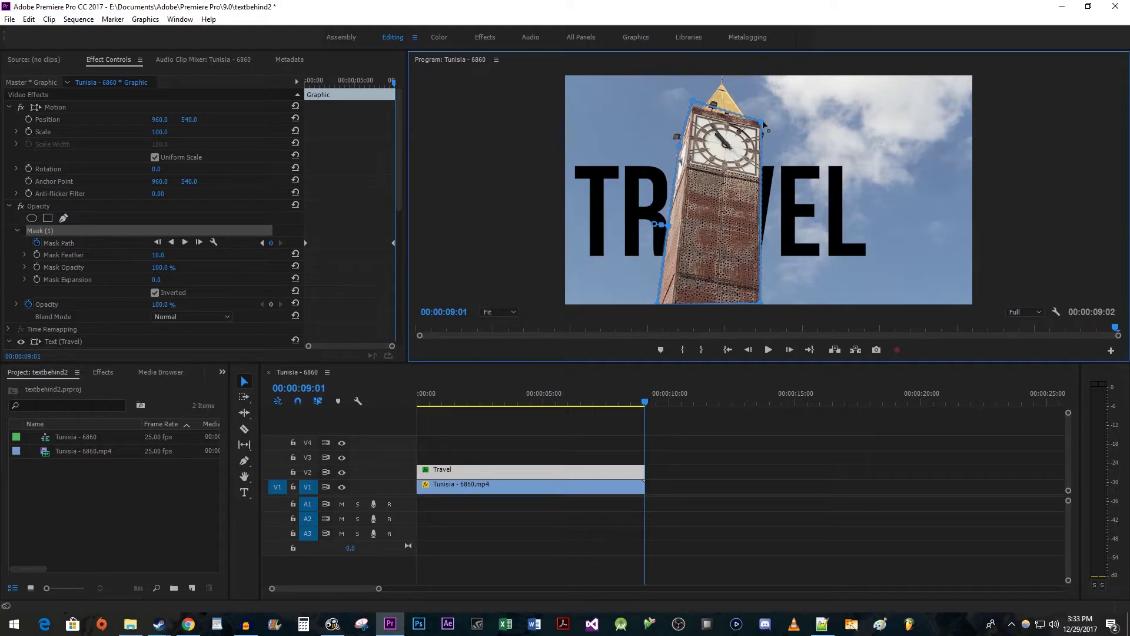
Step: Play to where the mask drifts and refit its corners at 00:00:02:01
{"action": "key", "text": "space"}
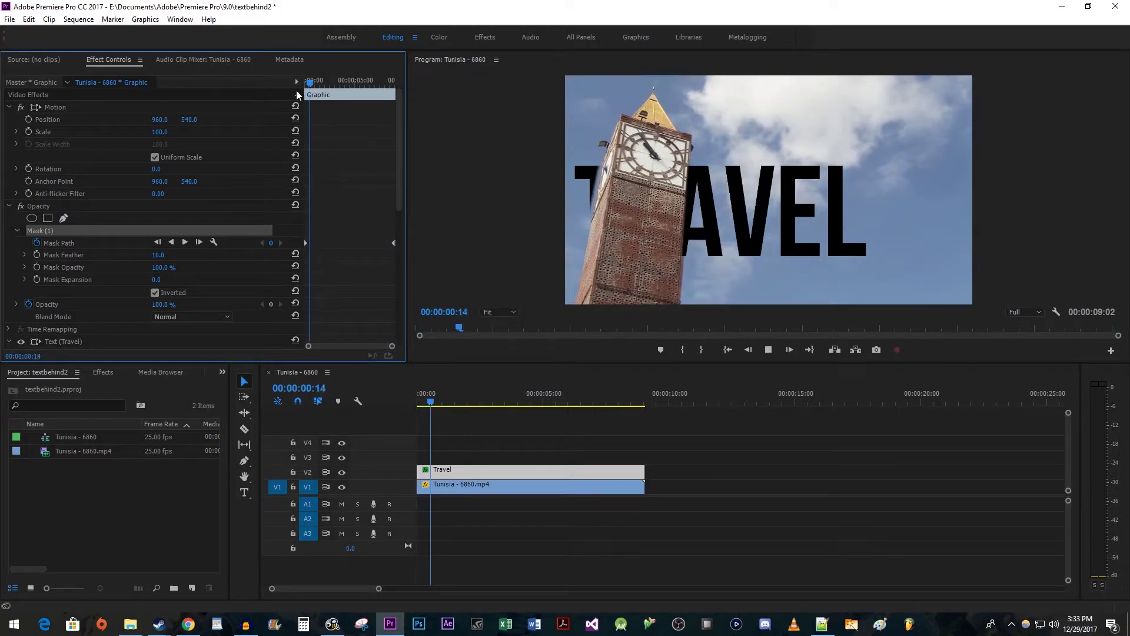
{"action": "key", "text": "space"}
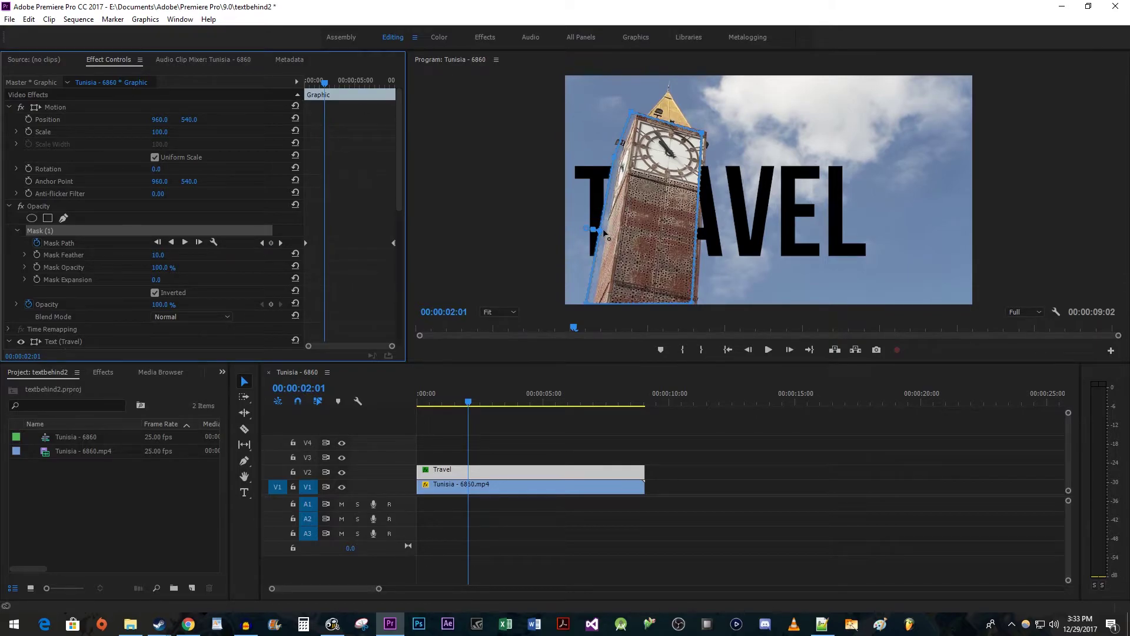
{"action": "left_click_drag", "start_coordinate": [589, 302], "coordinate": [601, 302]}
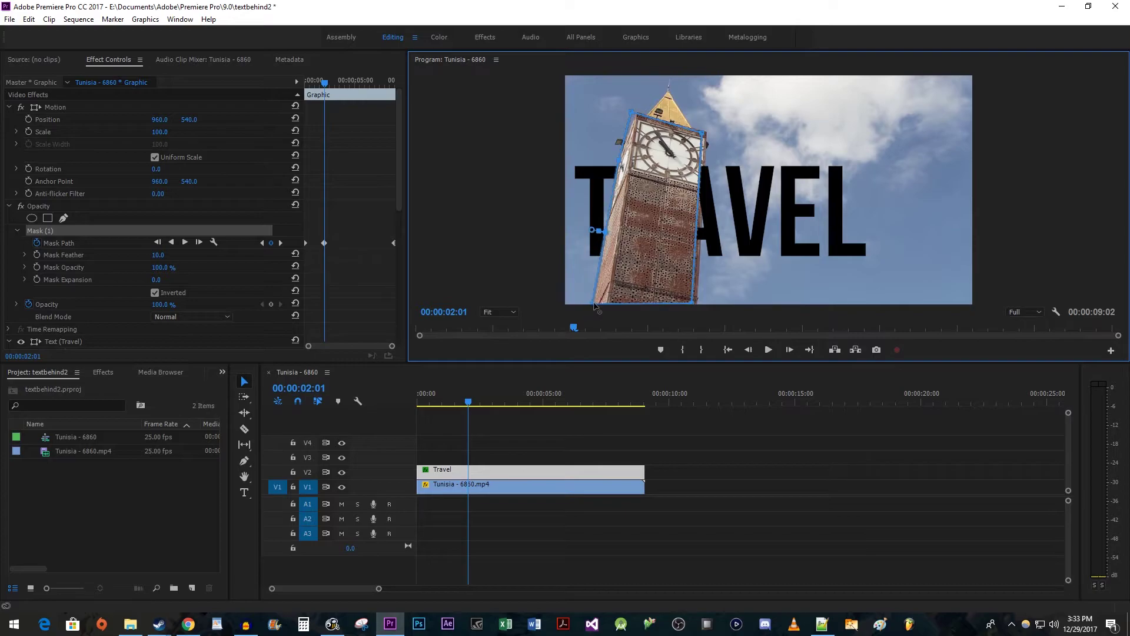
{"action": "left_click_drag", "start_coordinate": [707, 142], "coordinate": [710, 141]}
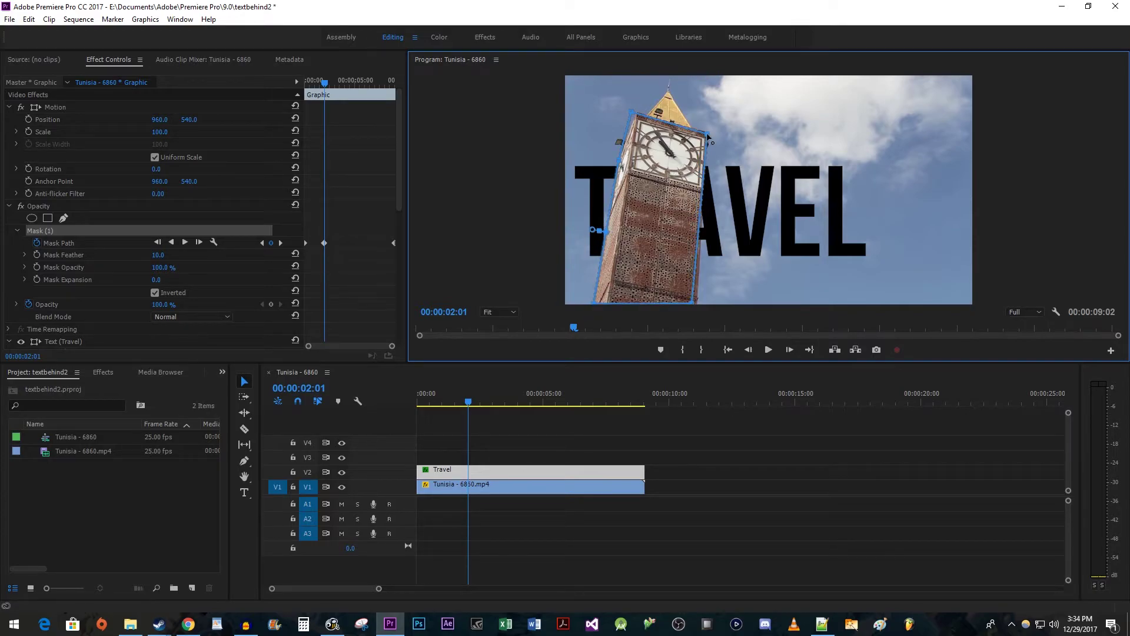
{"action": "left_click_drag", "start_coordinate": [692, 303], "coordinate": [698, 304]}
Step: Refit the lower-right mask corner at 00:00:05:13, then deselect the mask and replay the effect
{"action": "left_click_drag", "start_coordinate": [335, 89], "coordinate": [360, 96]}
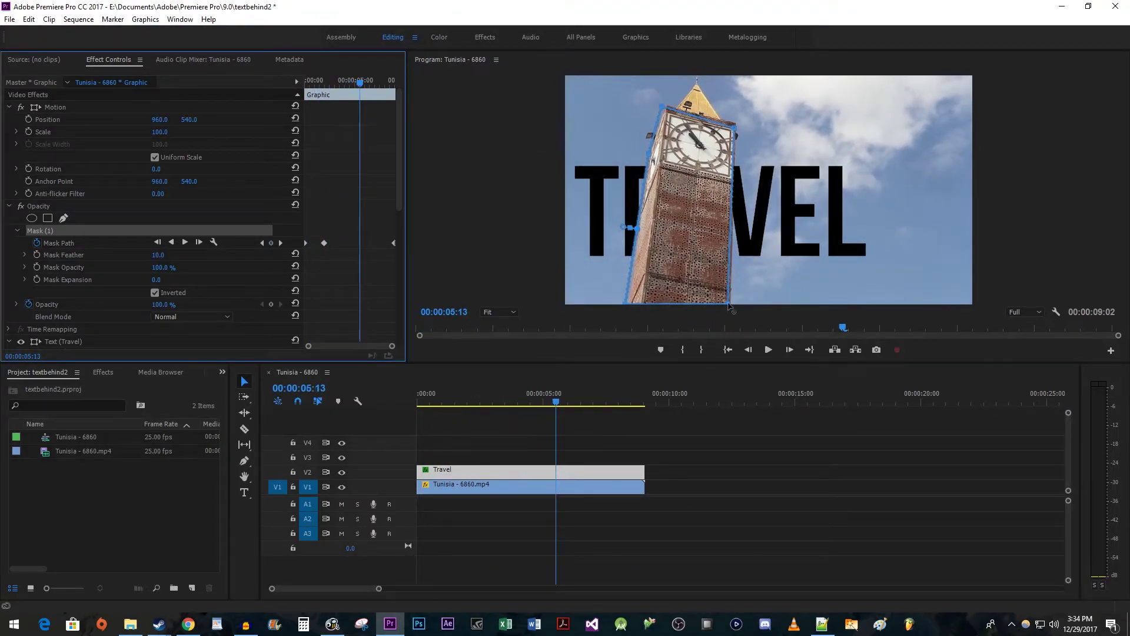
{"action": "left_click_drag", "start_coordinate": [729, 303], "coordinate": [731, 301]}
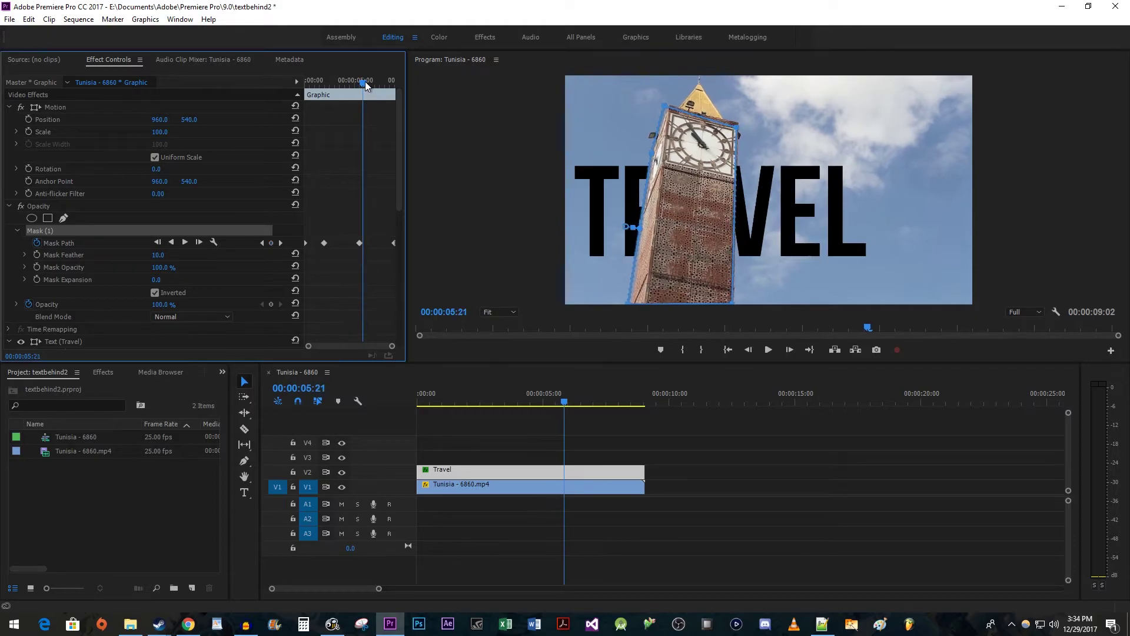
{"action": "left_click_drag", "start_coordinate": [362, 81], "coordinate": [368, 81]}
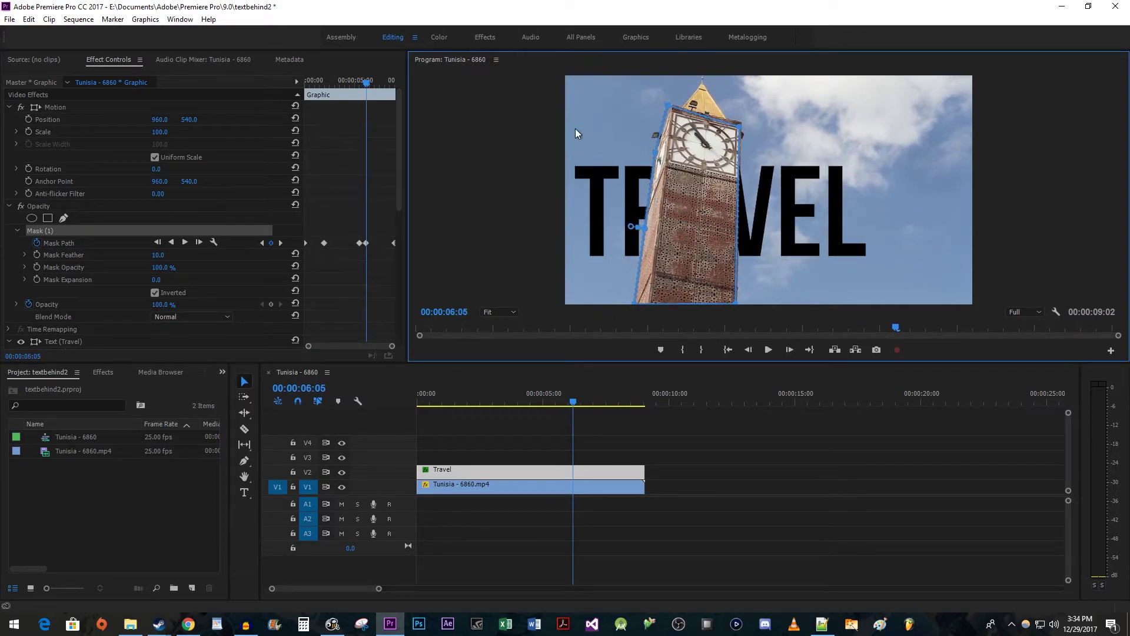
{"action": "left_click", "coordinate": [374, 81]}
{"action": "left_click_drag", "start_coordinate": [376, 86], "coordinate": [394, 92]}
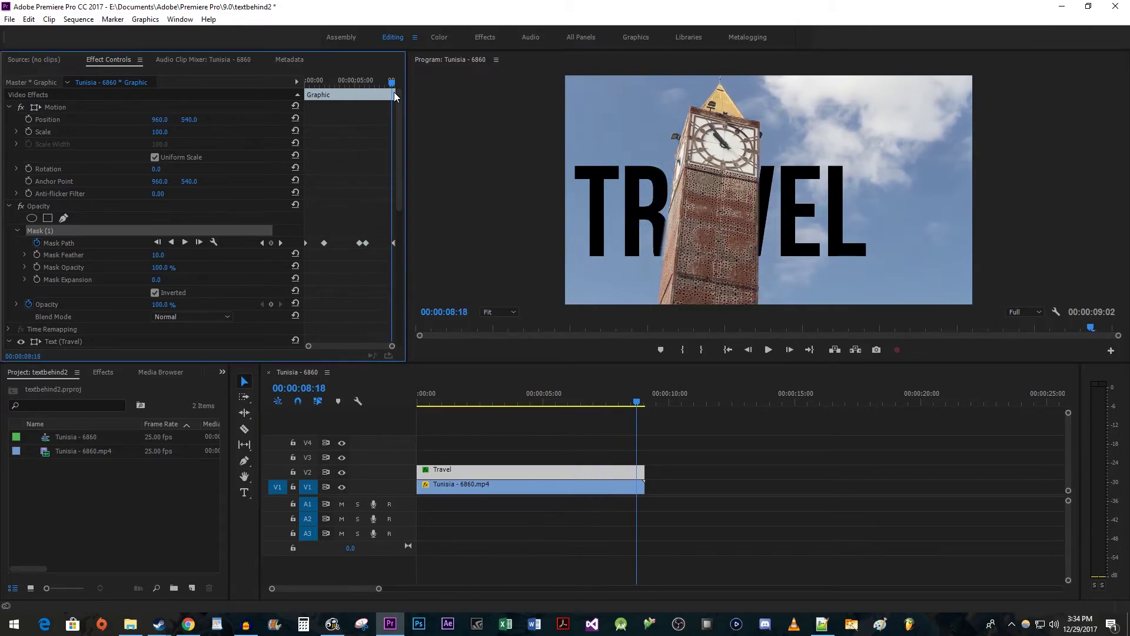
{"action": "left_click", "coordinate": [61, 106]}
{"action": "key", "text": "space"}
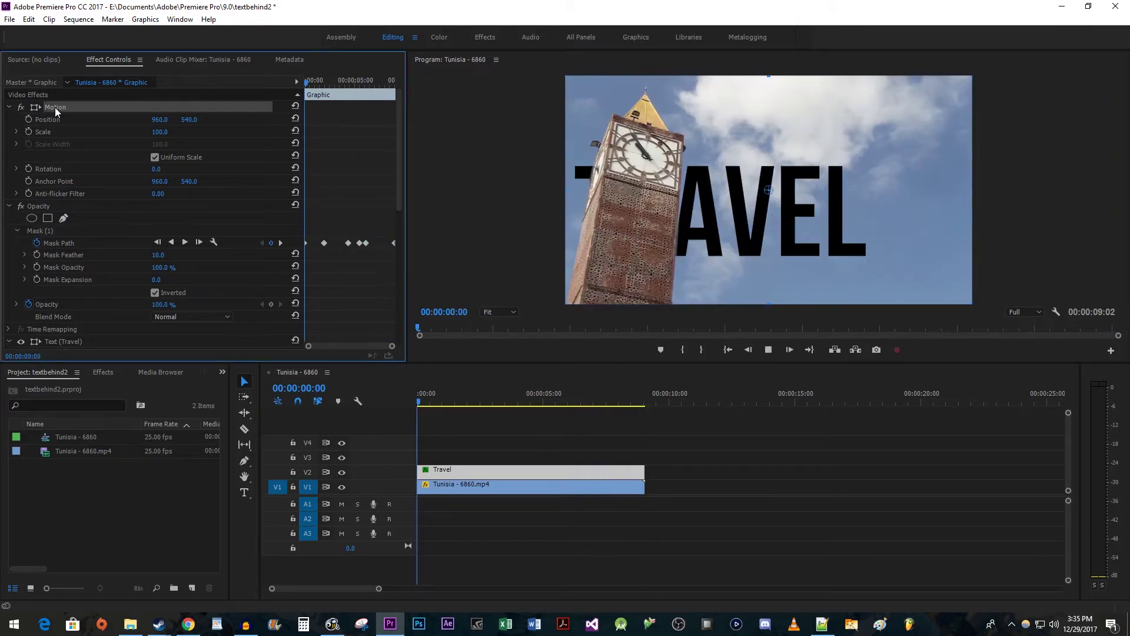